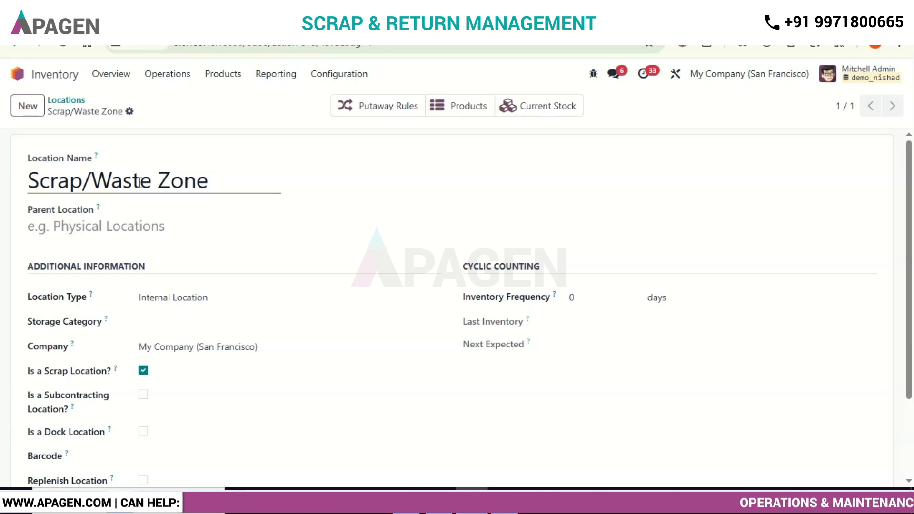
Step: Create a new internal transfer, selecting the contact and setting the destination location to Construction Site 1
left_click(169, 78)
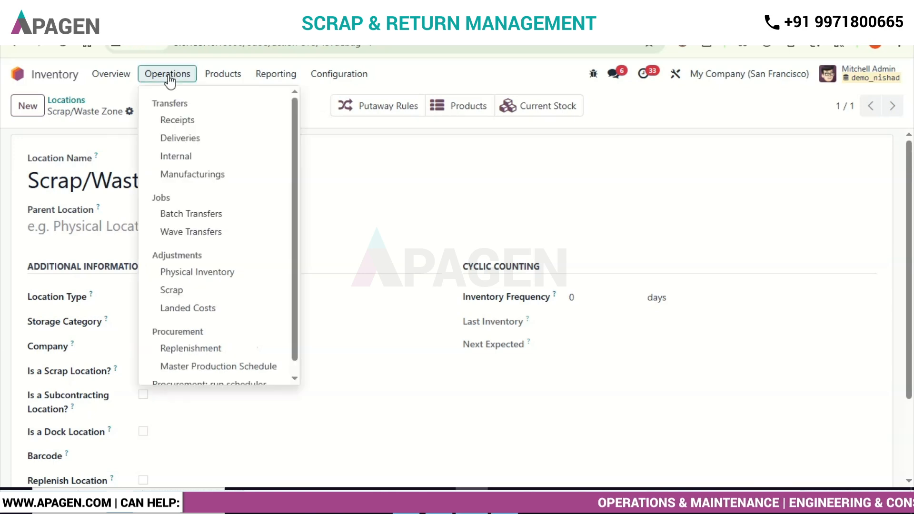
left_click(192, 158)
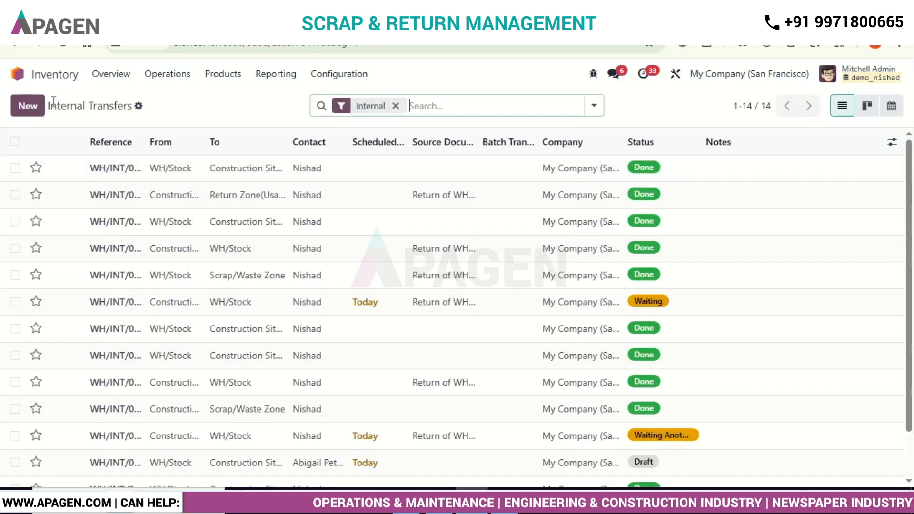
left_click(28, 107)
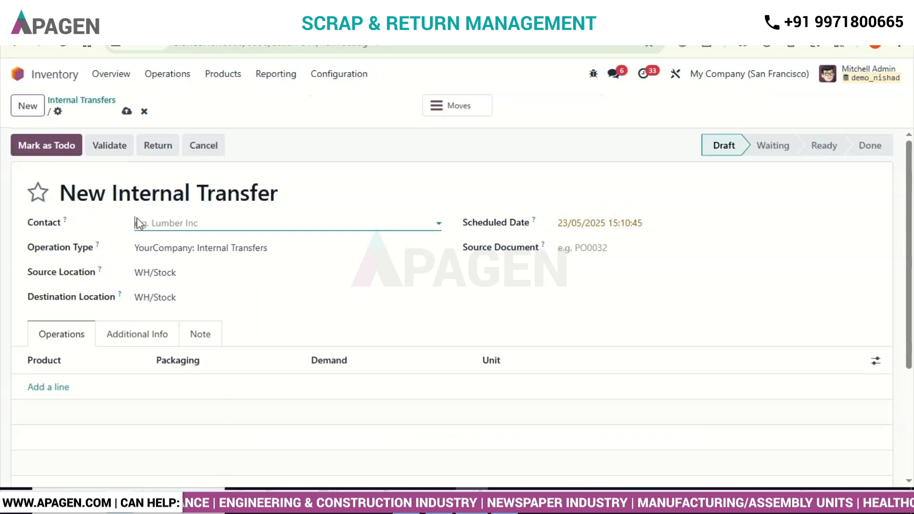
left_click(179, 224)
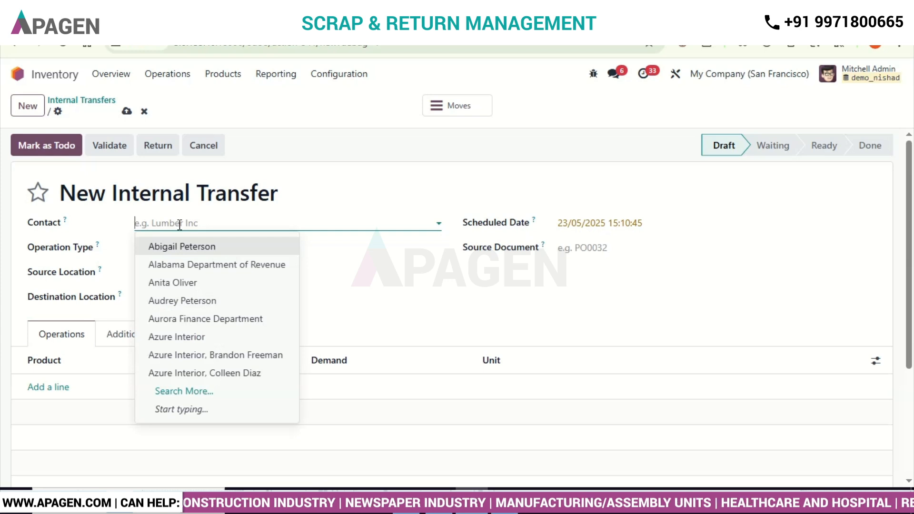
type("n")
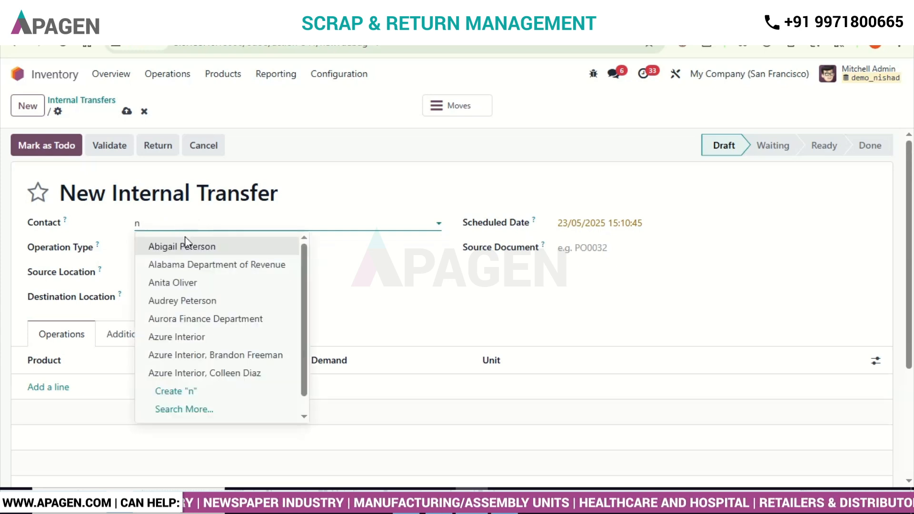
type("is")
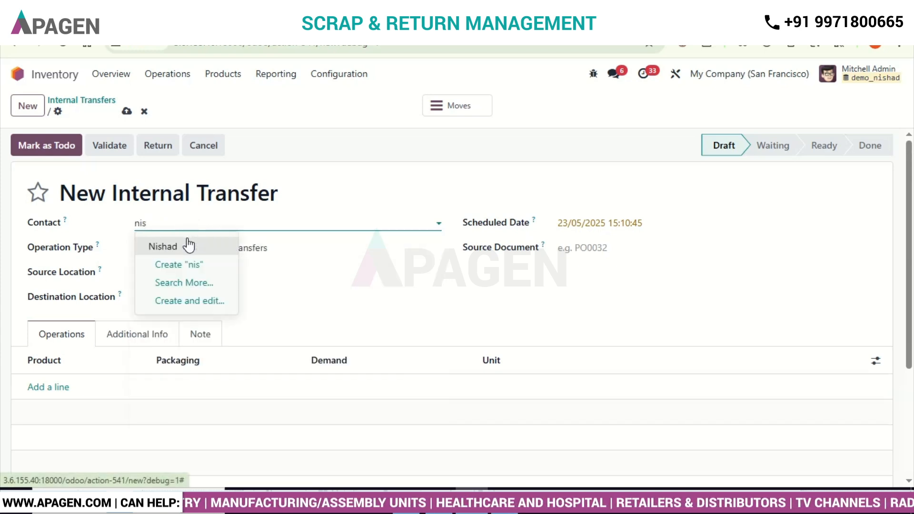
left_click(189, 246)
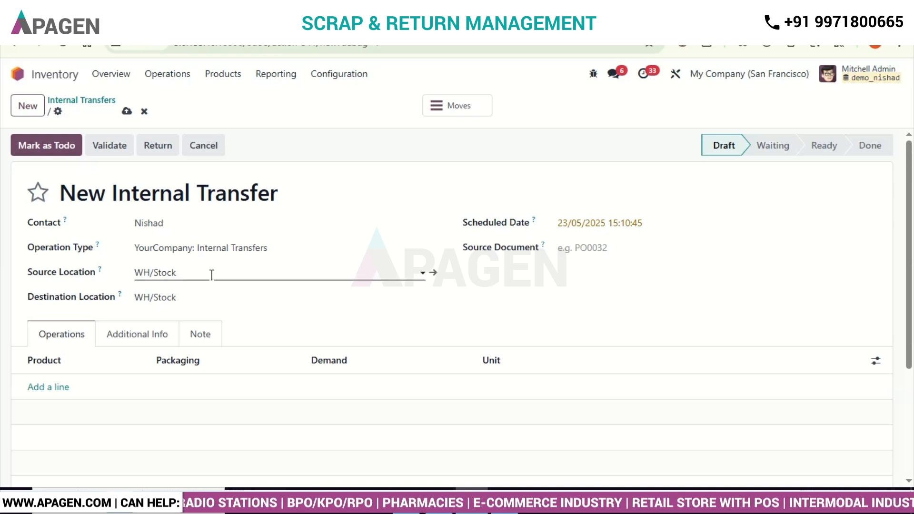
left_click(199, 297)
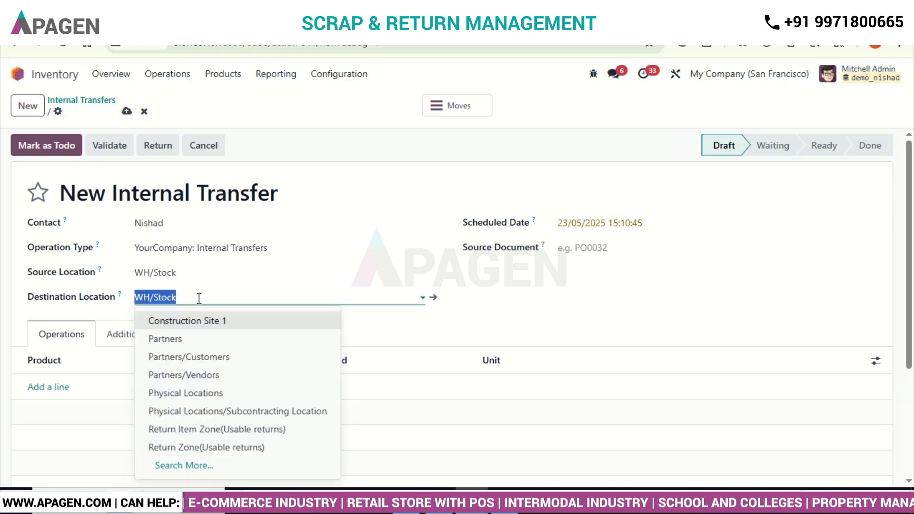
left_click(180, 320)
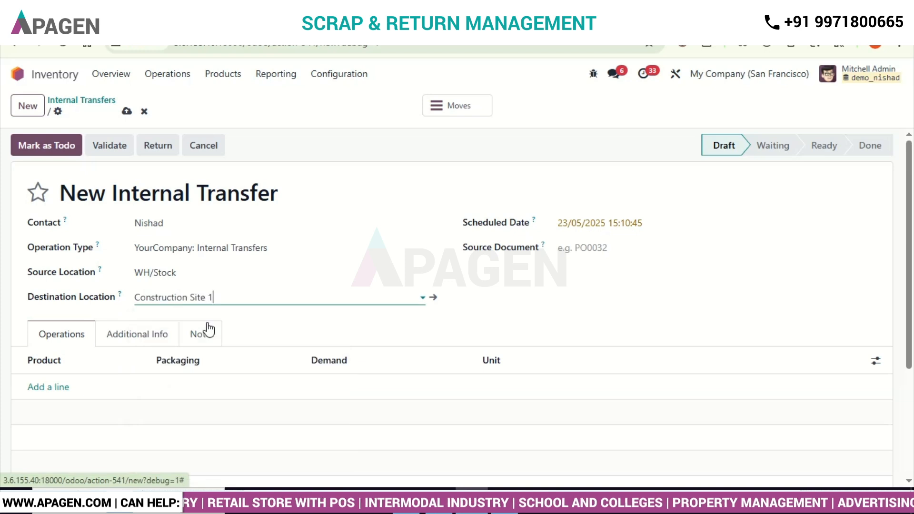
Step: Add Cement Bags with a demand of 100 to the internal transfer, then save and validate it
left_click(56, 387)
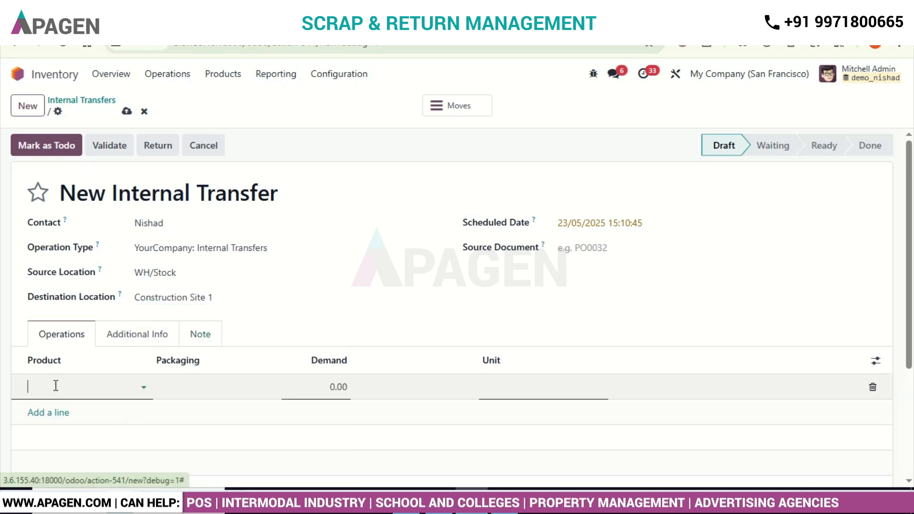
type("cemen")
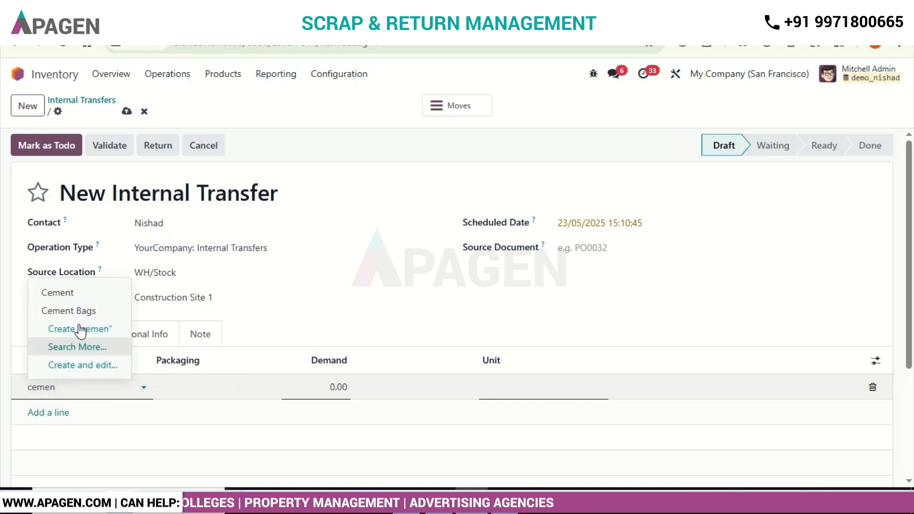
left_click(83, 312)
left_click(326, 389)
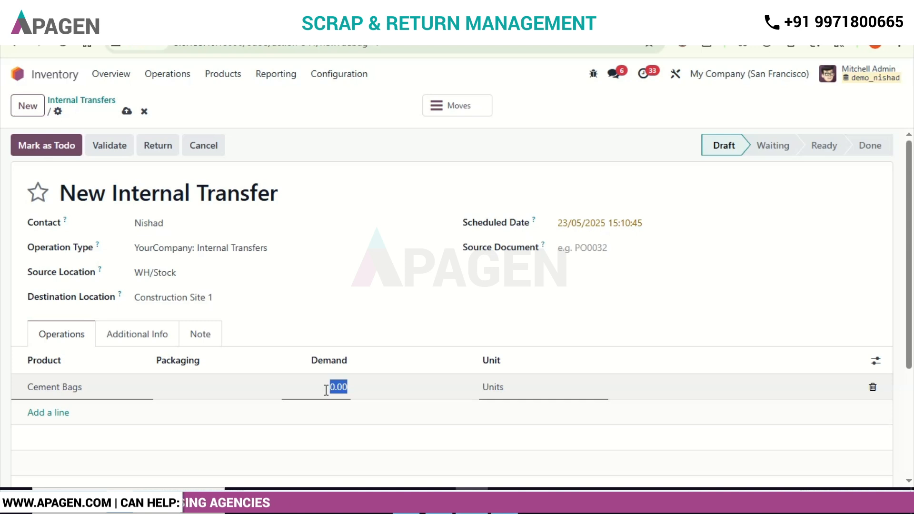
type("10")
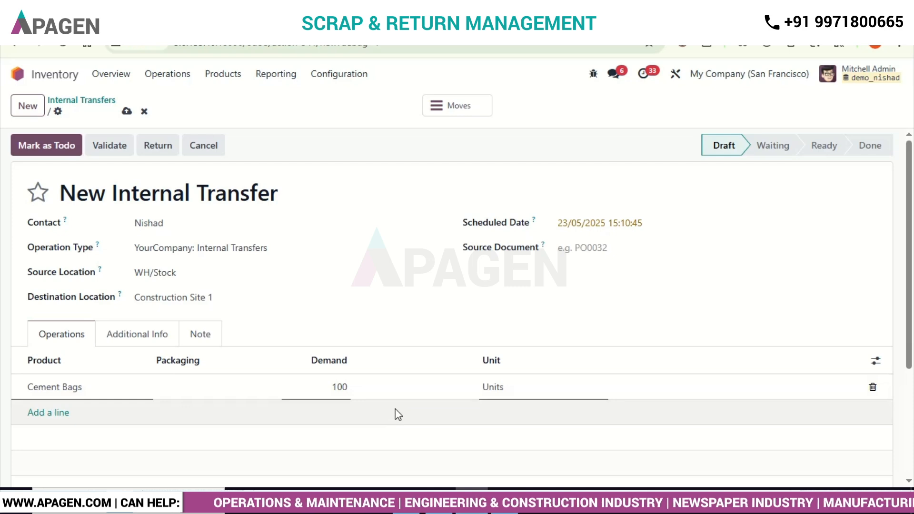
left_click(127, 112)
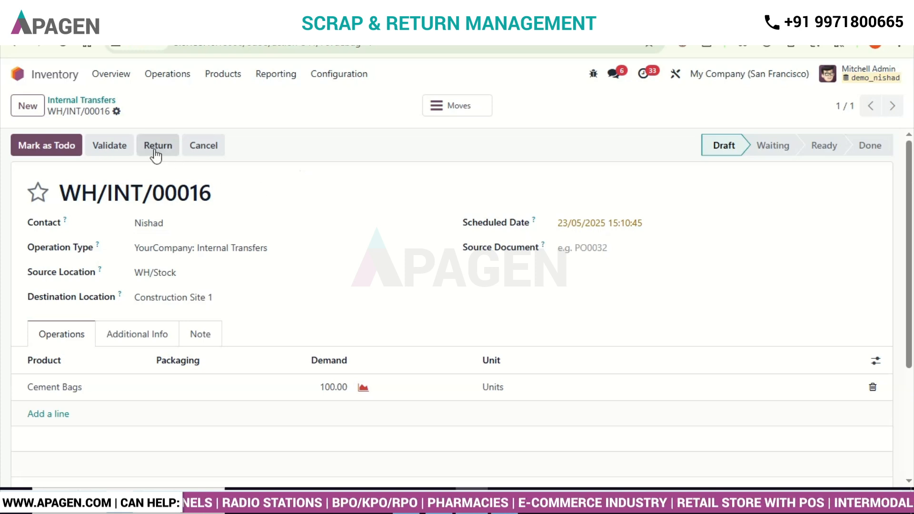
left_click(115, 149)
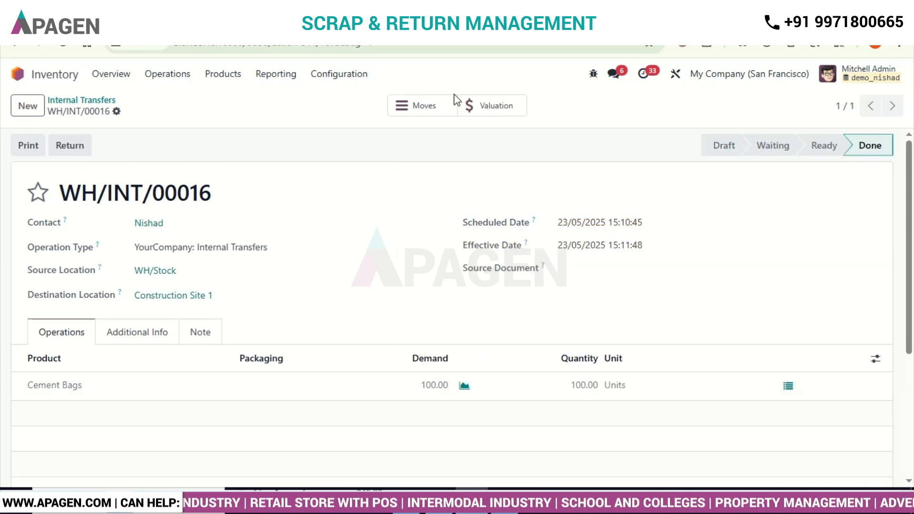
Step: Review the validated transfer's detailed stock moves and the list of internal transfers
left_click(426, 109)
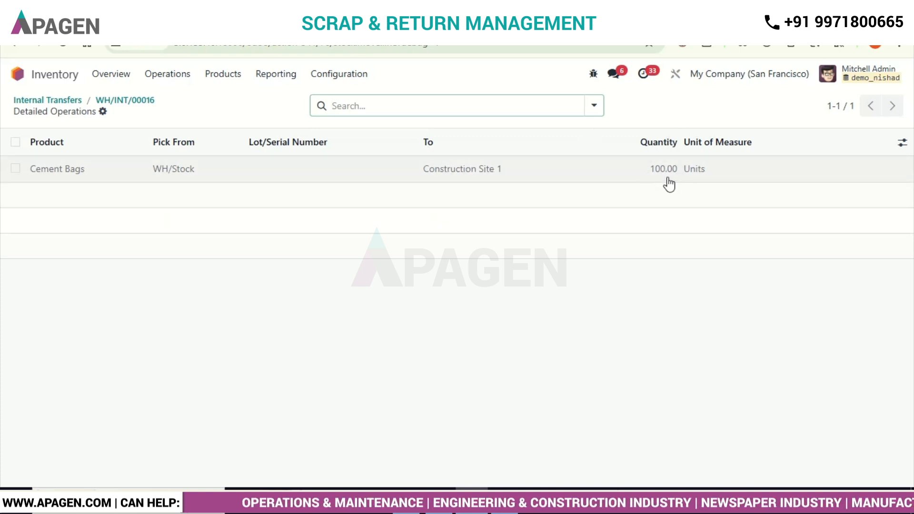
left_click(53, 101)
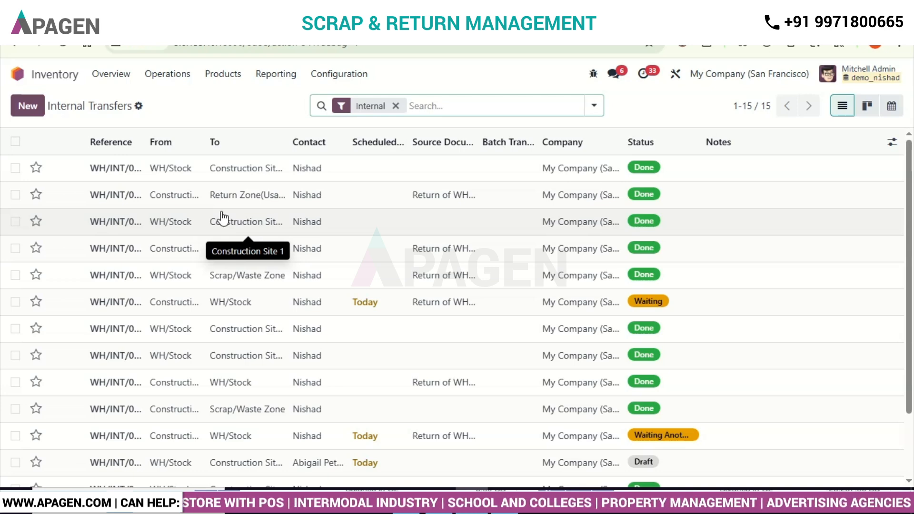
scroll(221, 218, "down", 2)
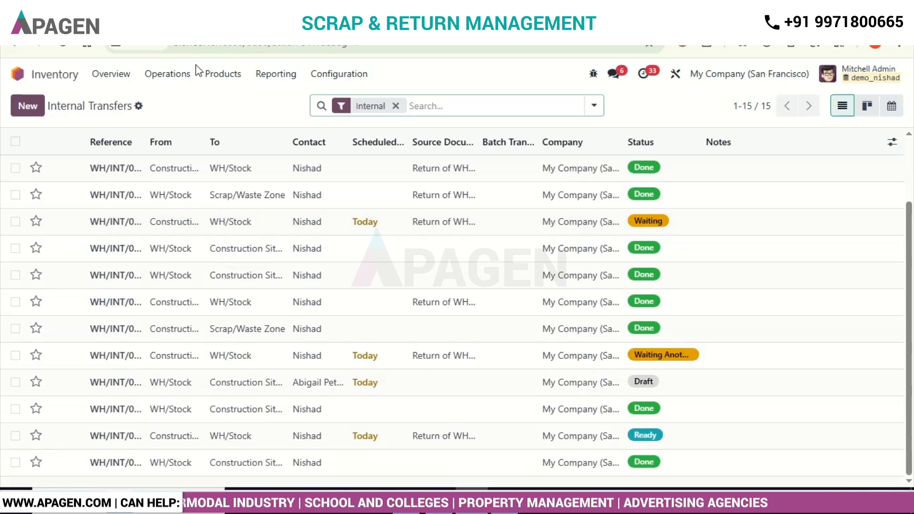
left_click(166, 74)
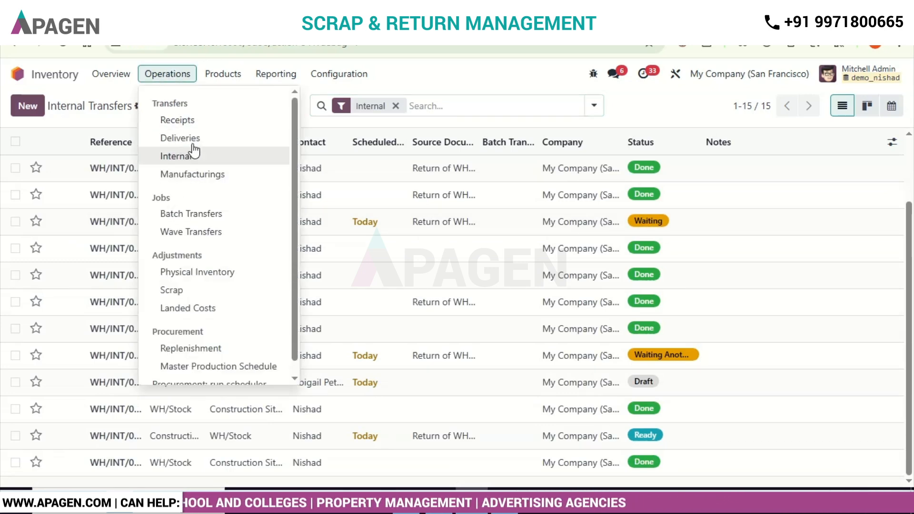
left_click(526, 62)
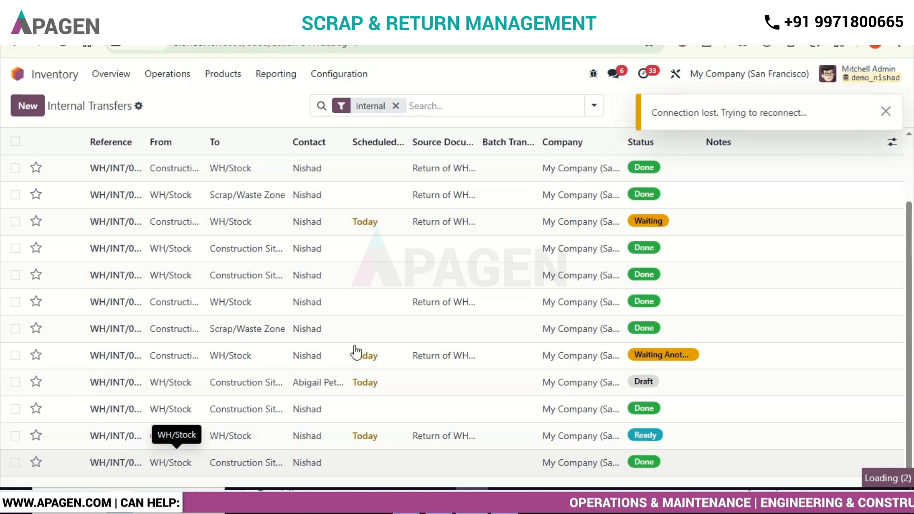
left_click(884, 112)
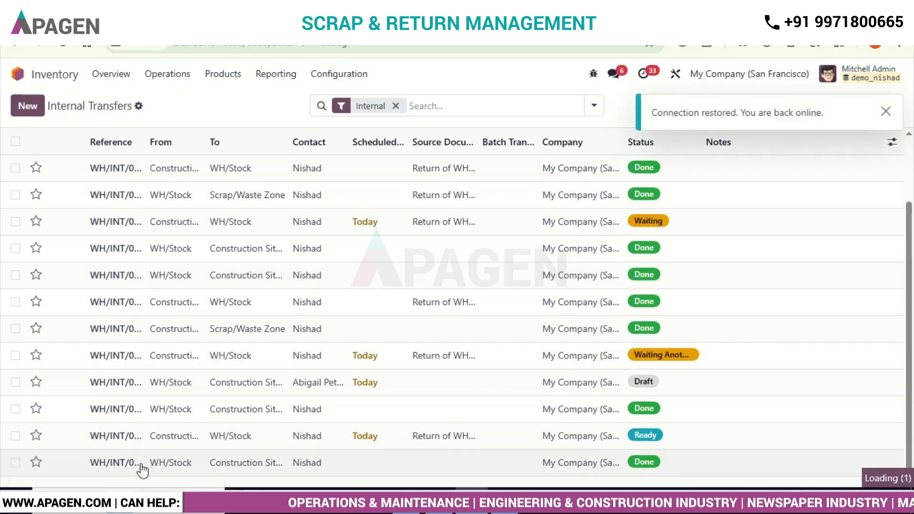
Step: Create a return of 15 Cement Bags from the latest completed transfer to Construction Site 1 and view the return's detailed moves
left_click(162, 465)
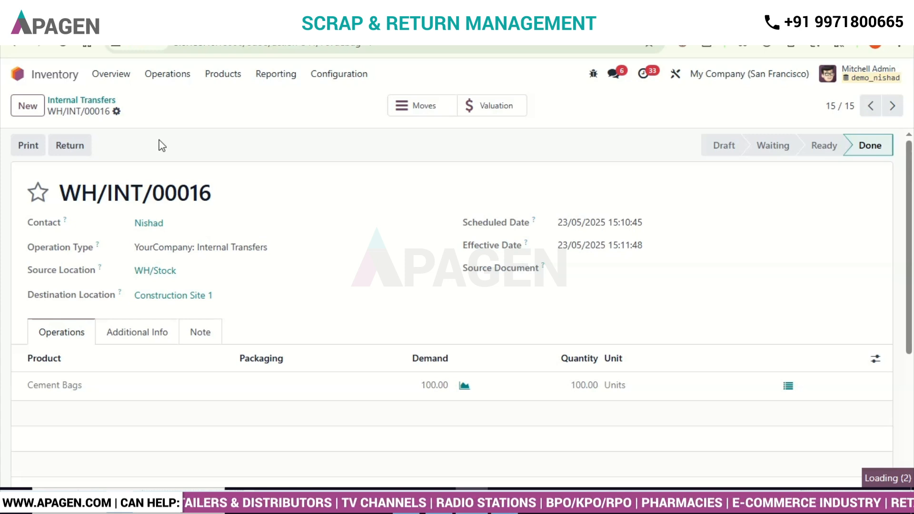
left_click(82, 146)
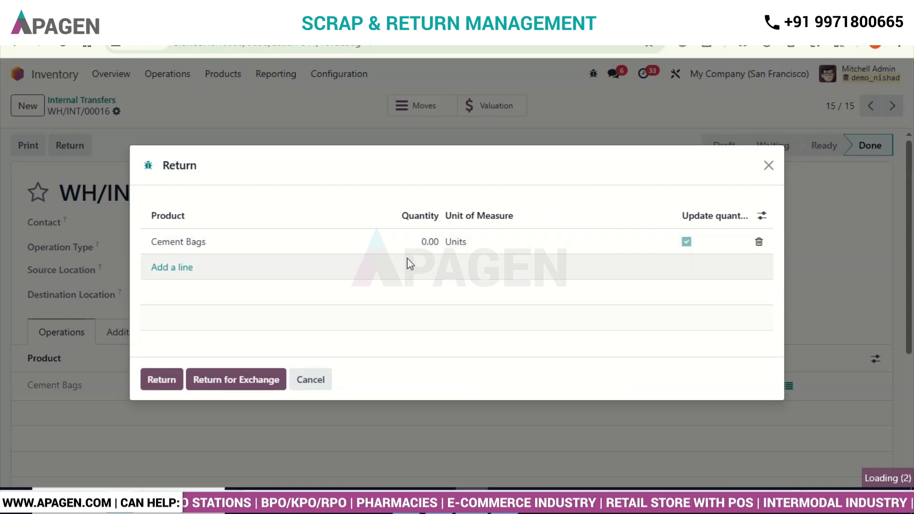
left_click(425, 243)
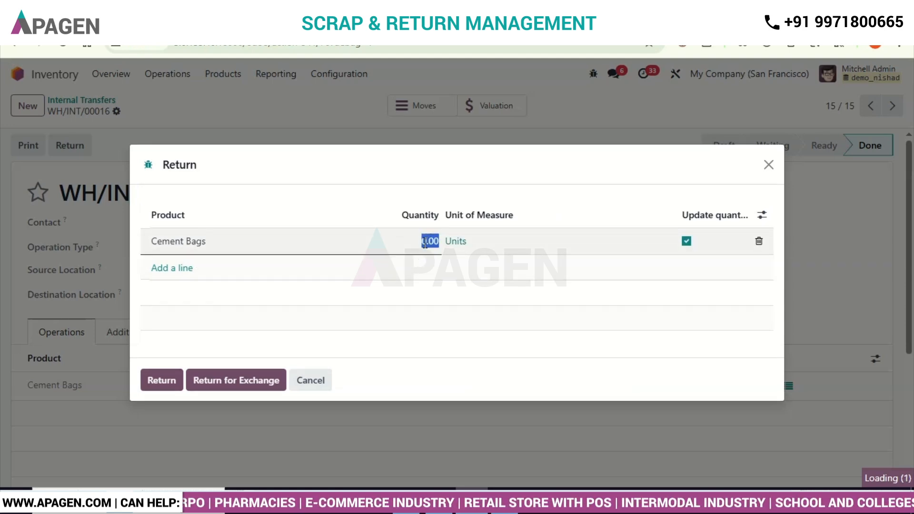
type("15")
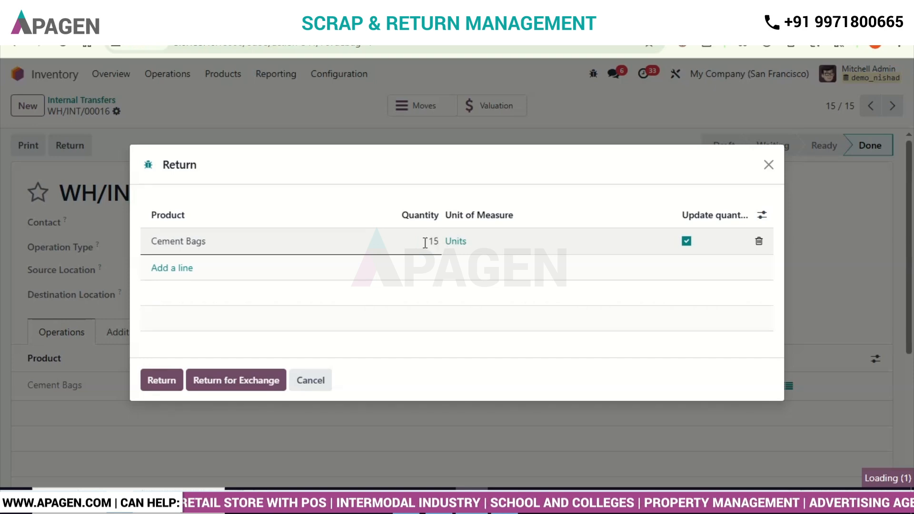
left_click(416, 275)
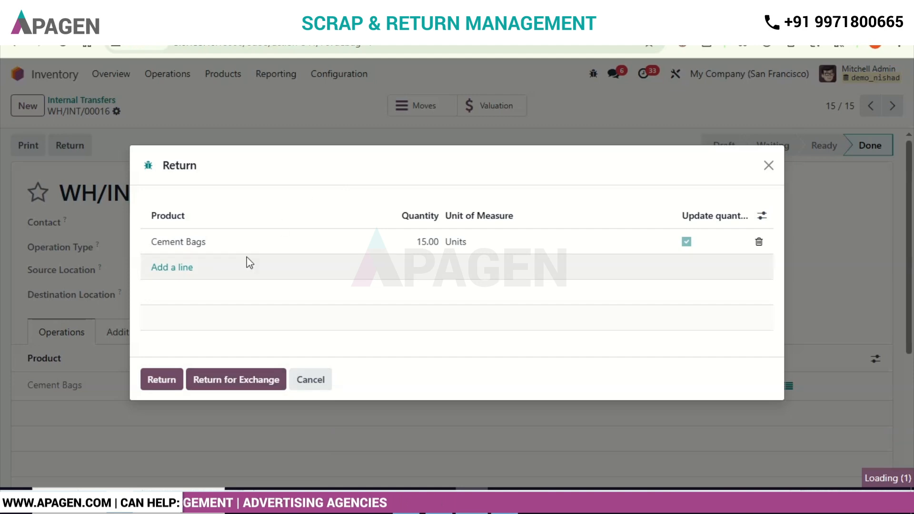
left_click(162, 380)
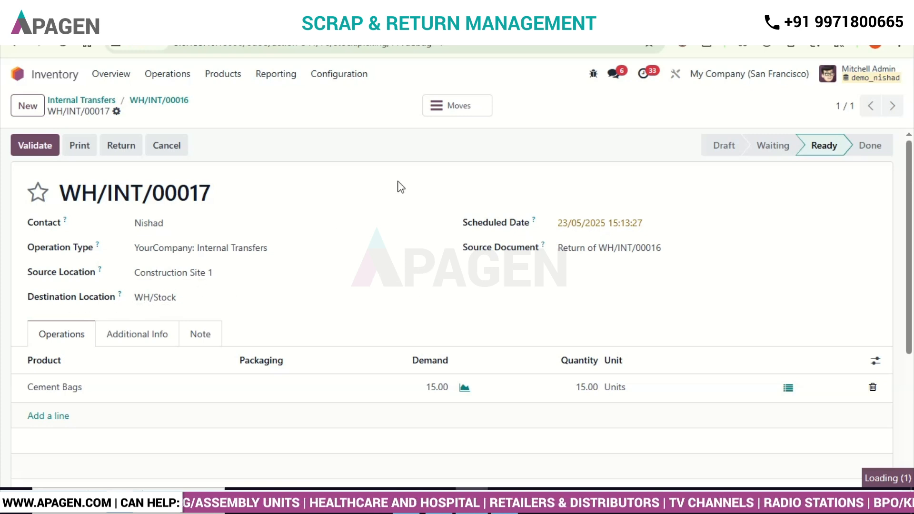
left_click(461, 106)
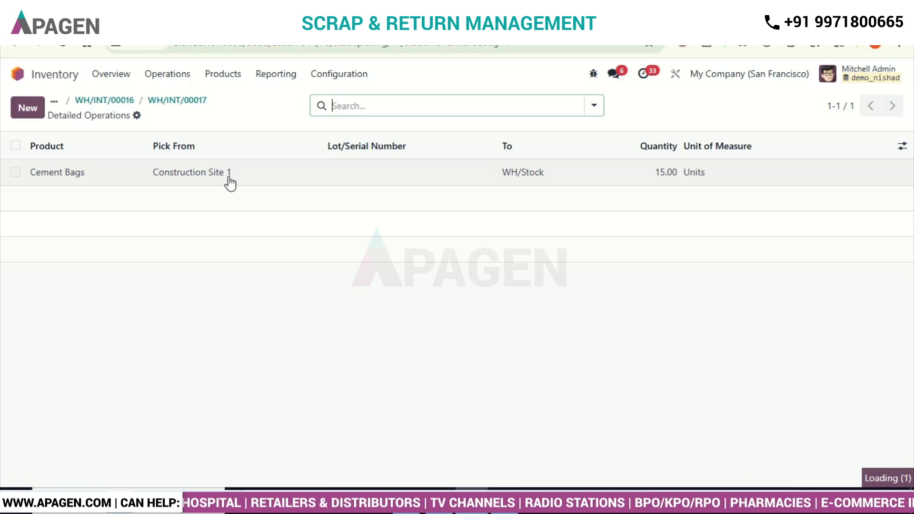
Step: Start a new scrap order and select Cement Bags as its product
left_click(174, 77)
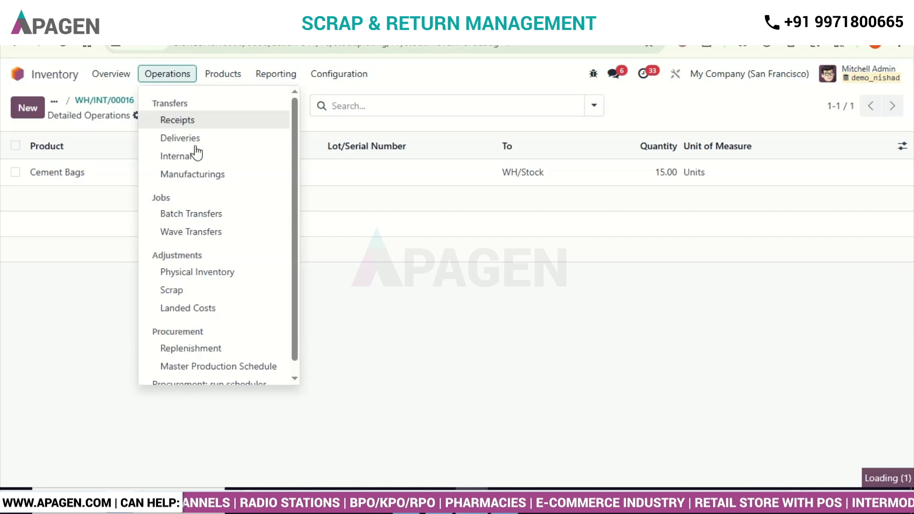
left_click(191, 291)
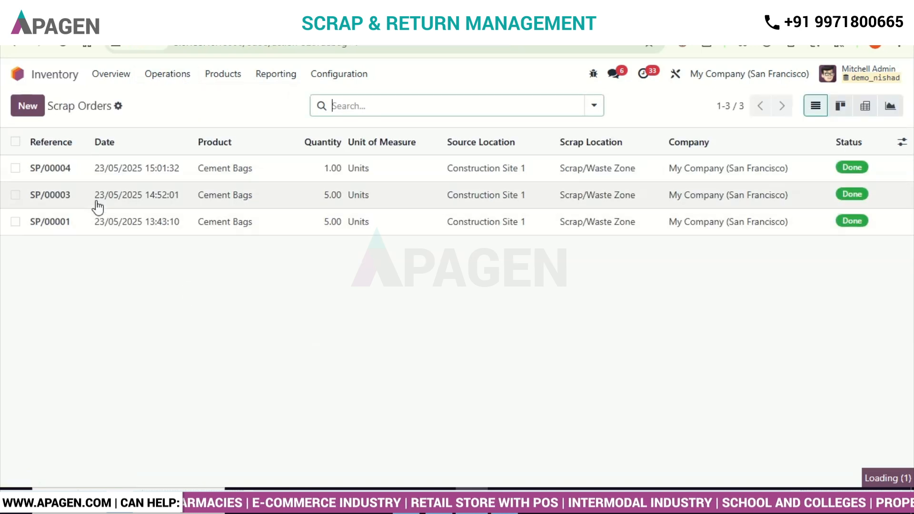
left_click(35, 109)
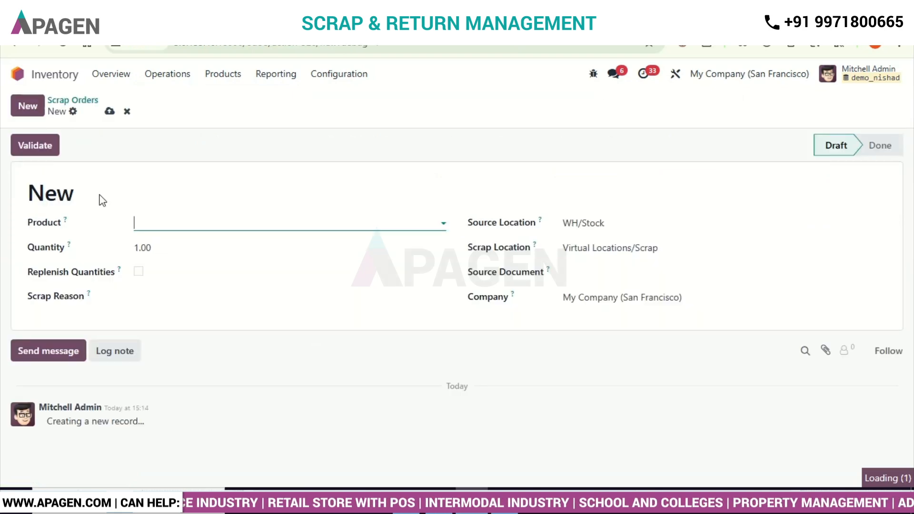
left_click(187, 224)
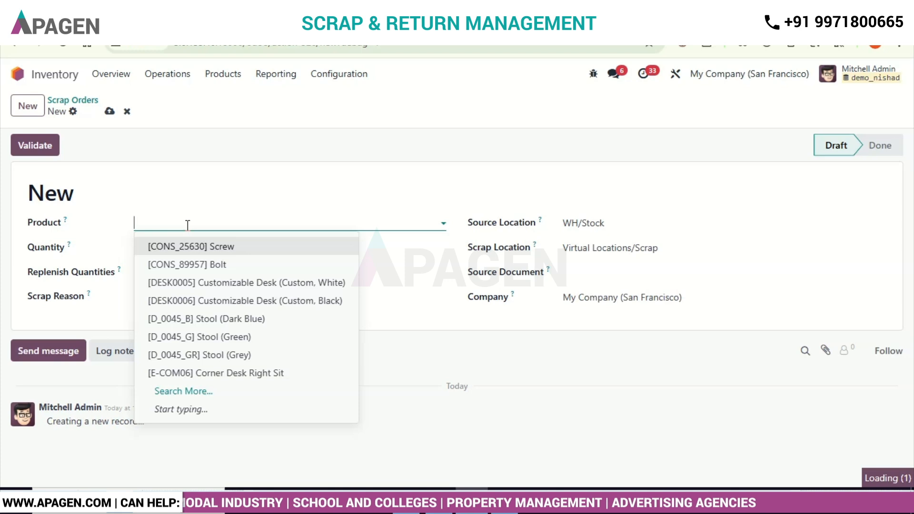
type("ce")
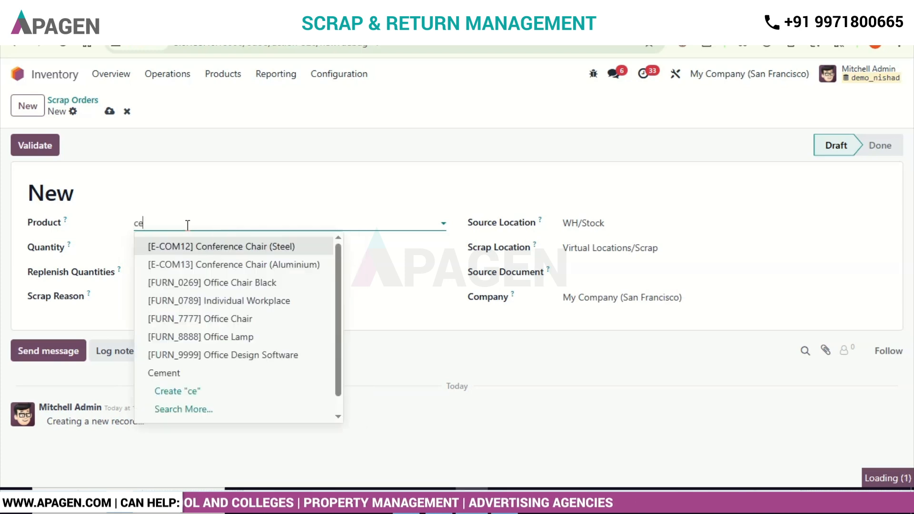
type("ment")
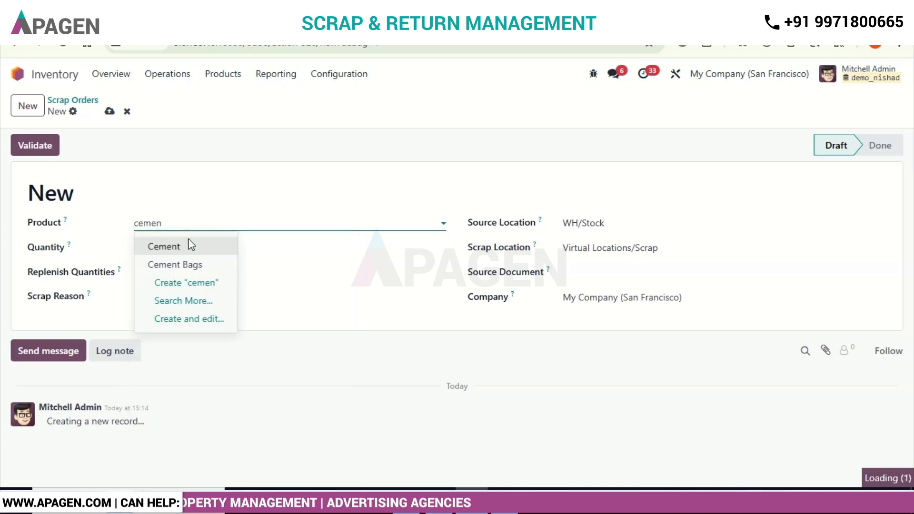
left_click(188, 263)
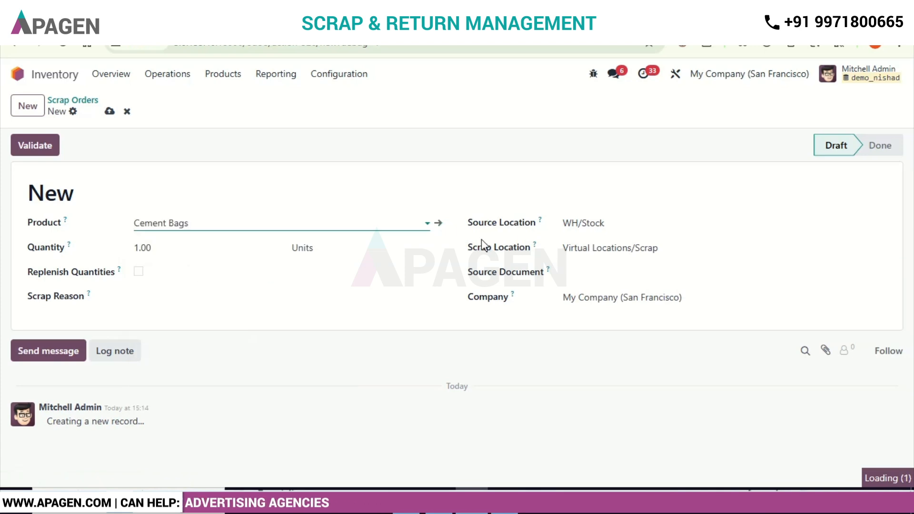
Step: Set the scrap order's source location to Construction Site 1 and its scrap location to Scrap/Waste Zone
left_click(615, 221)
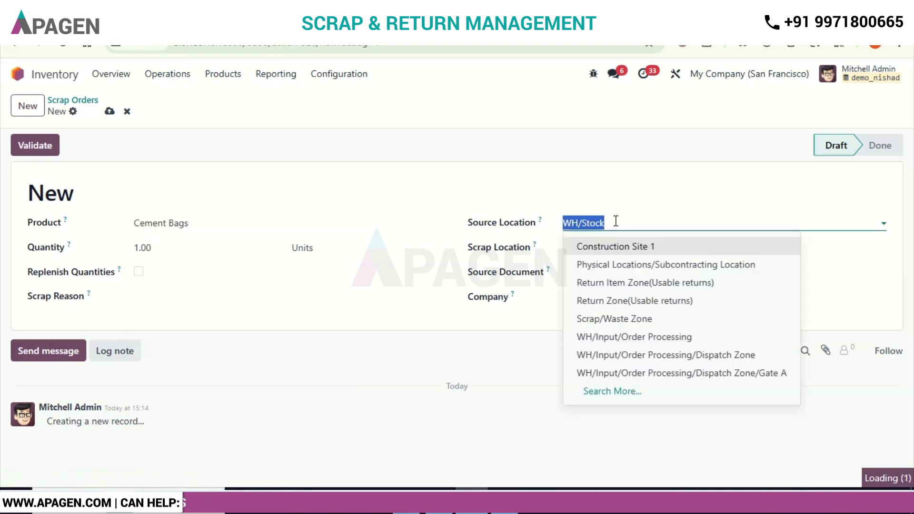
type("c")
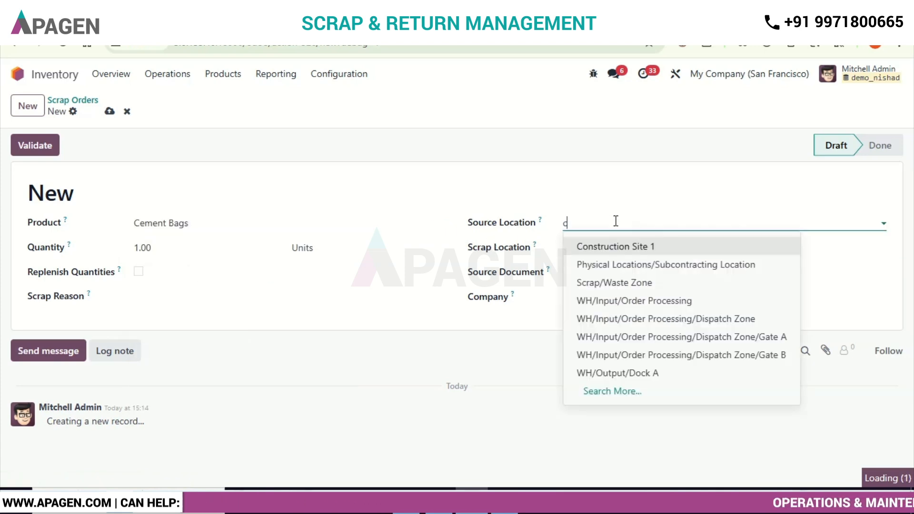
left_click(623, 251)
left_click(667, 248)
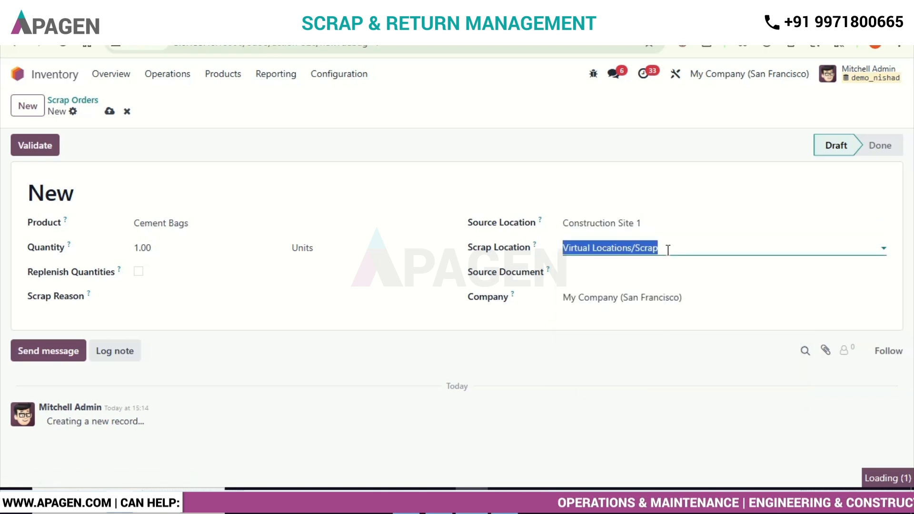
type("scra")
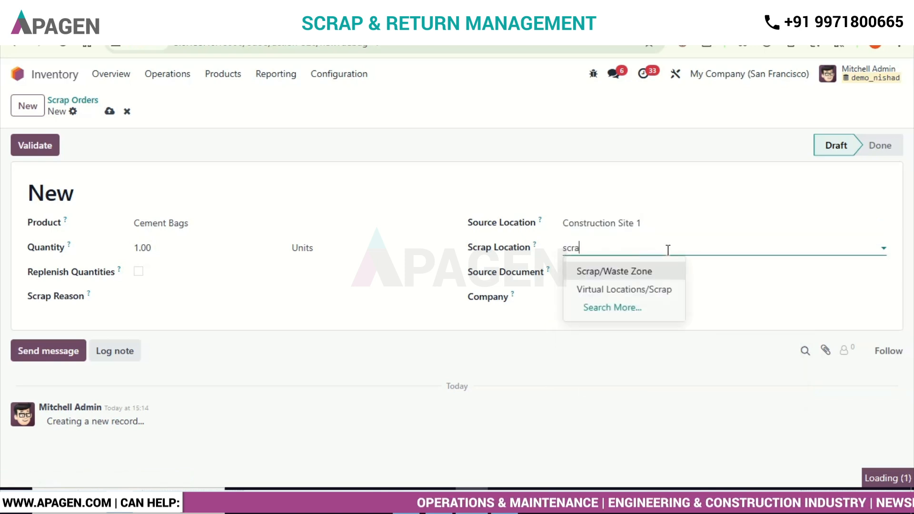
left_click(639, 269)
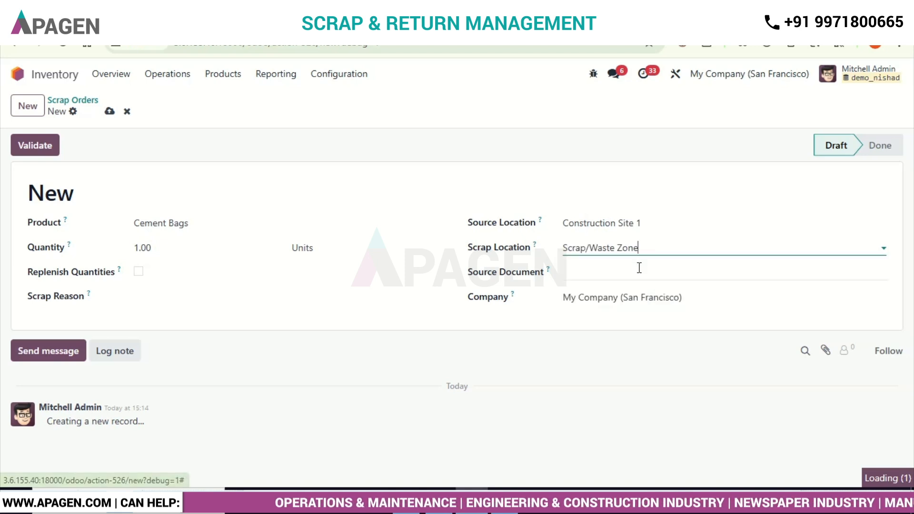
Step: Save and validate the scrap order with a quantity of 5 and view its product moves
left_click(150, 248)
type("5")
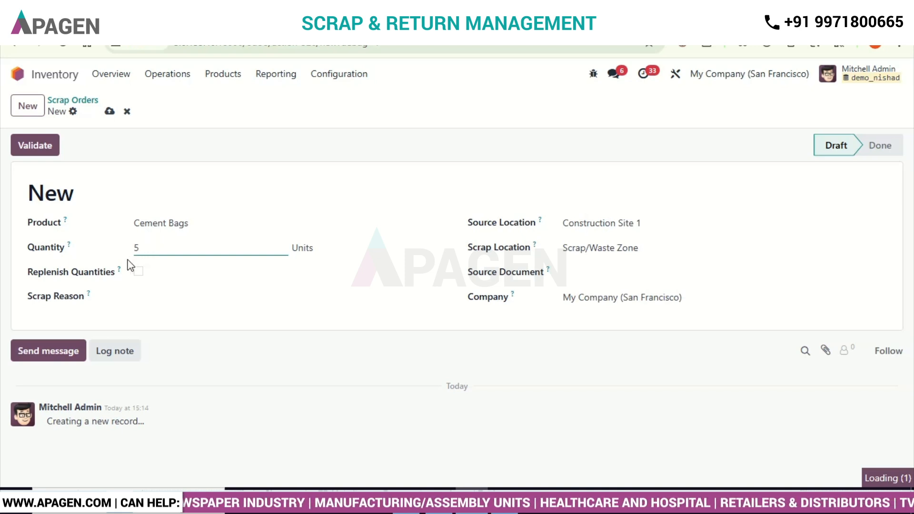
left_click(109, 112)
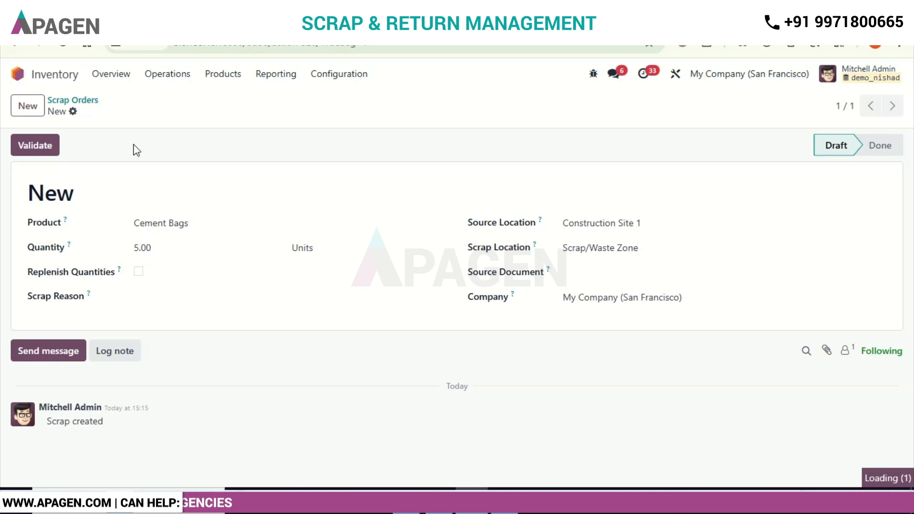
left_click(50, 147)
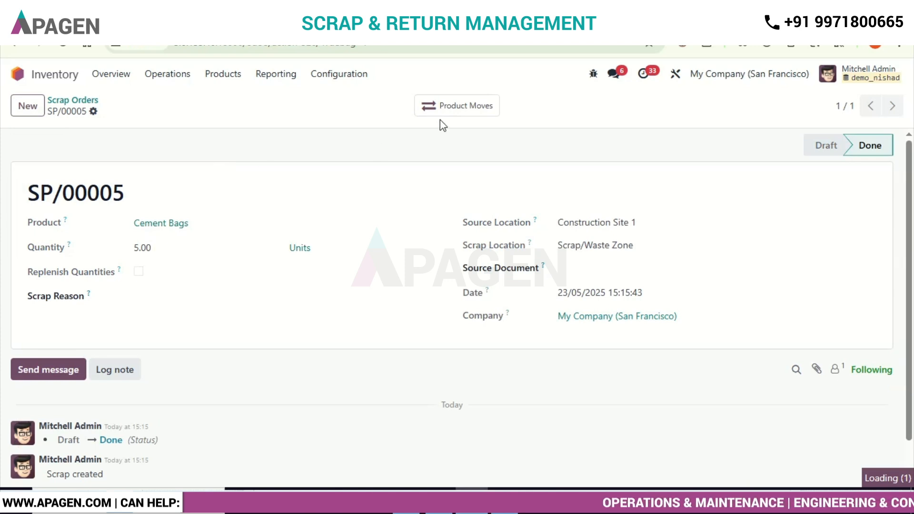
left_click(454, 109)
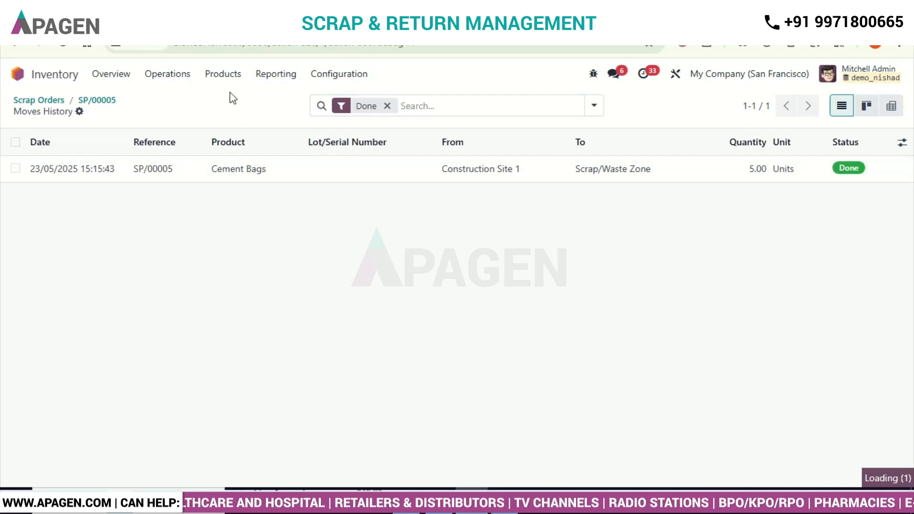
Step: Open the Moves Analysis report and filter it by the location "scrap"
left_click(269, 86)
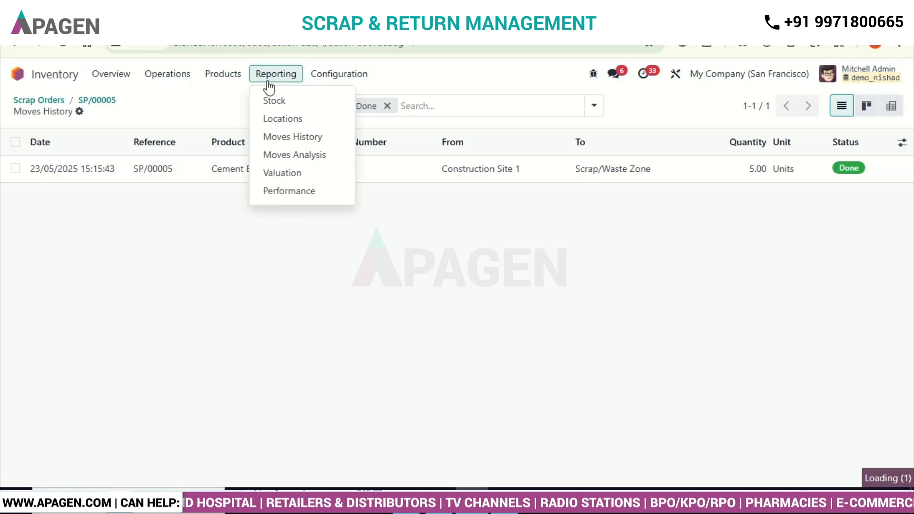
left_click(306, 159)
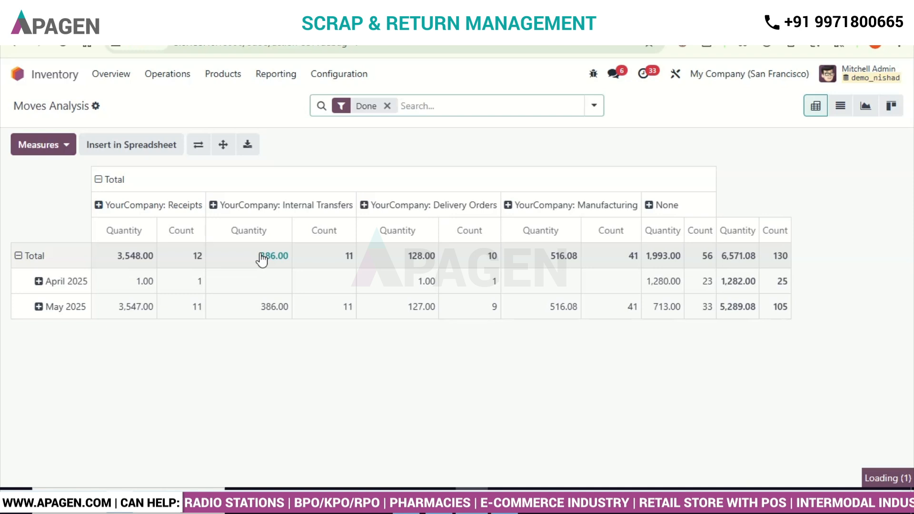
left_click(419, 105)
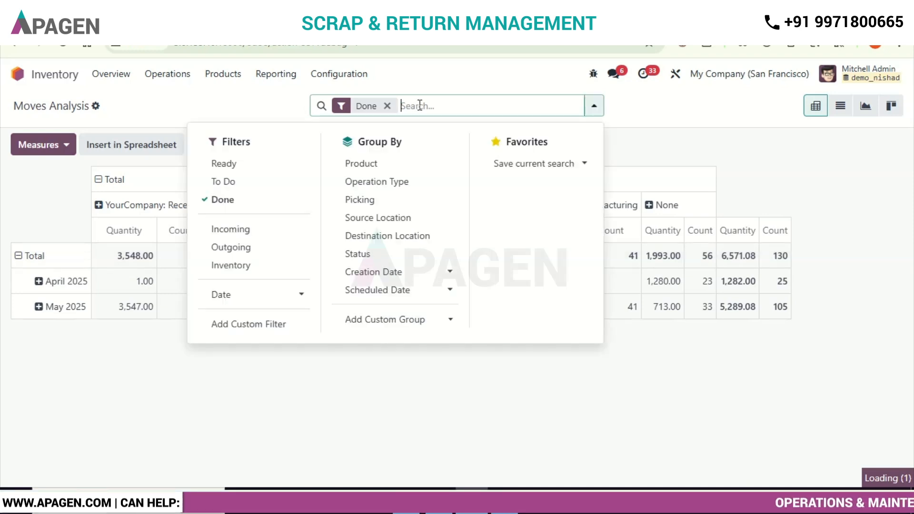
type("scrap")
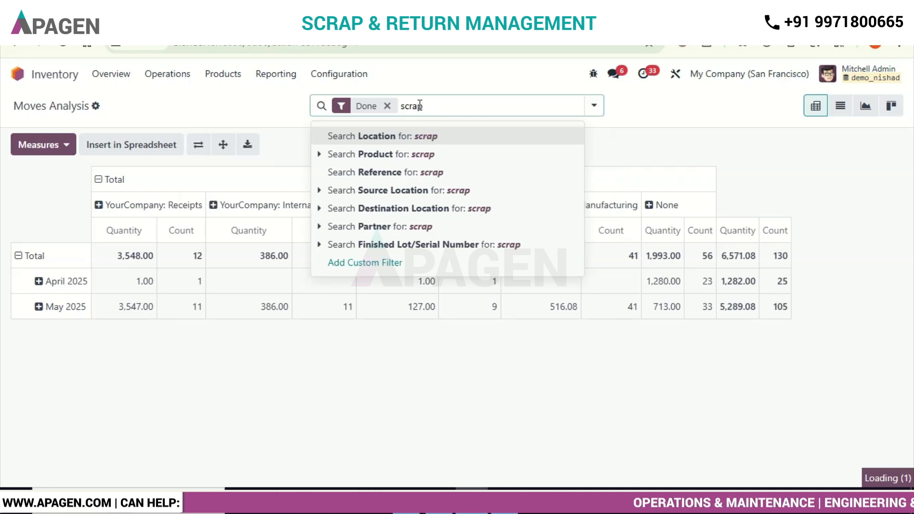
key("Return")
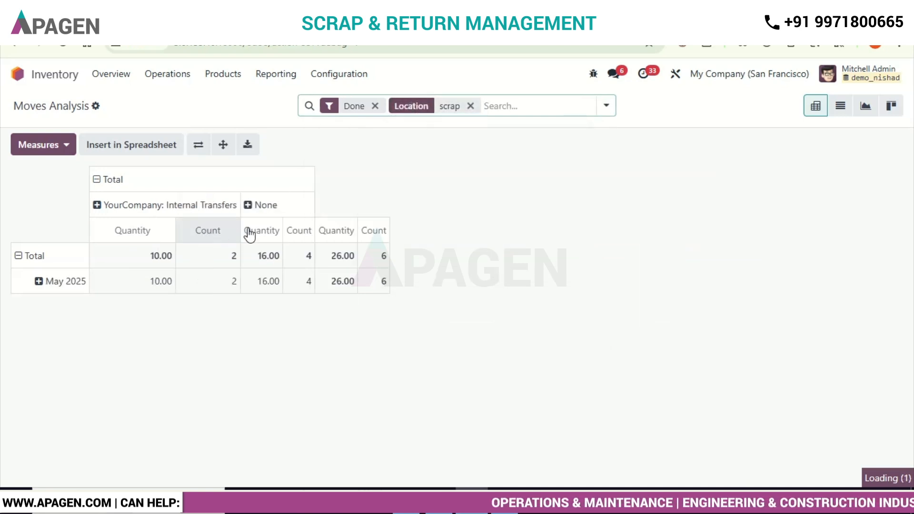
Step: Break down the May 2025 row by Product and the None column by Operation Type and Destination Location
left_click(39, 281)
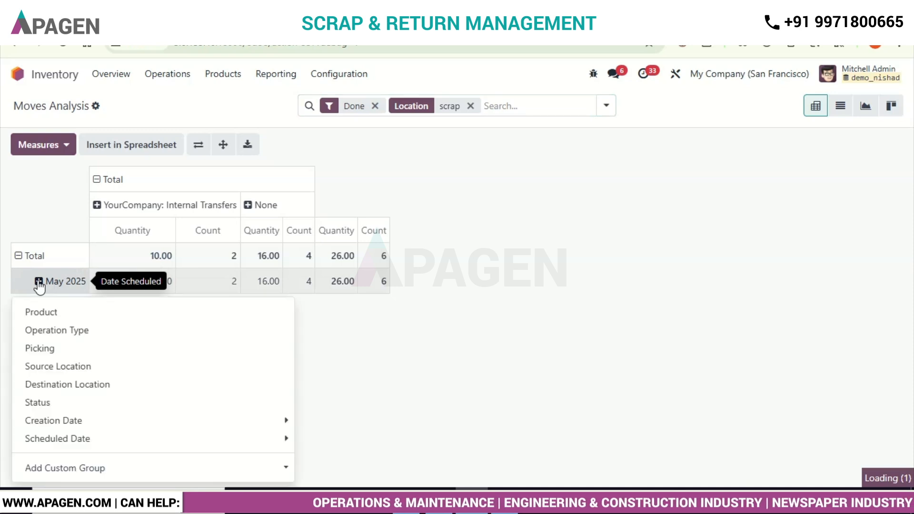
left_click(55, 313)
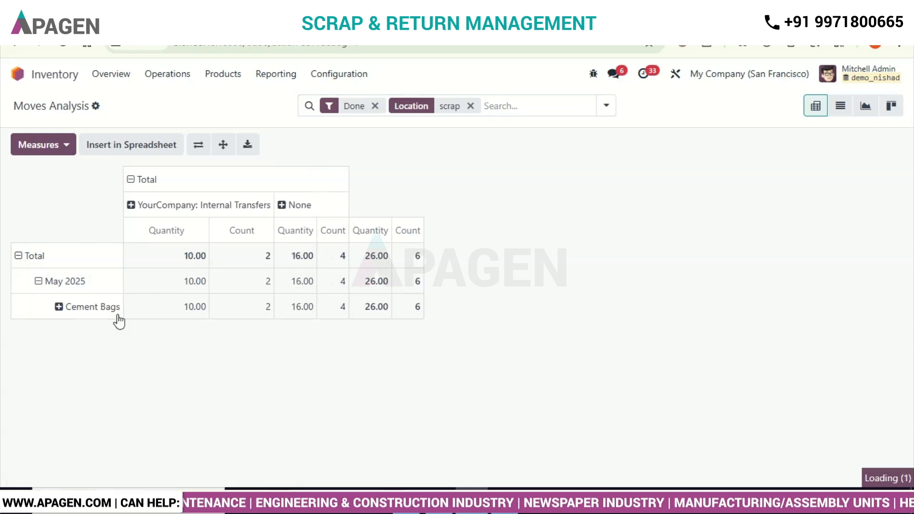
left_click(285, 207)
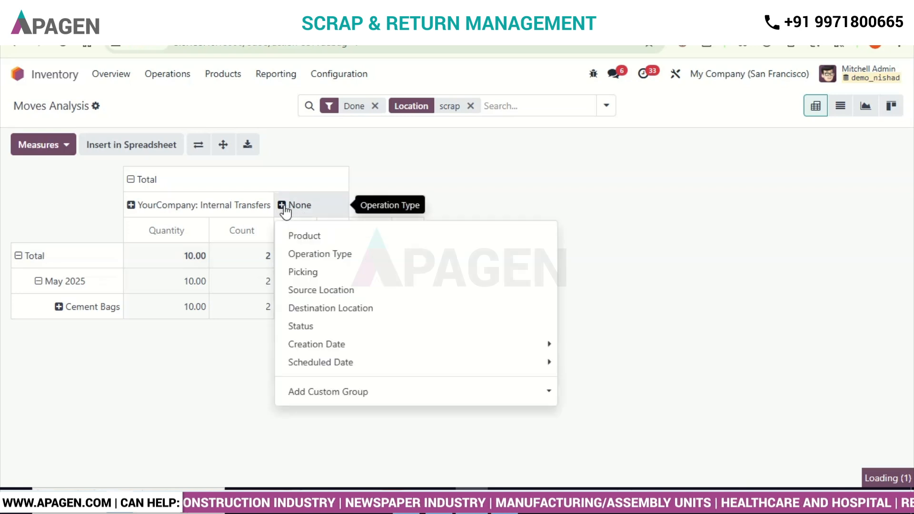
left_click(339, 254)
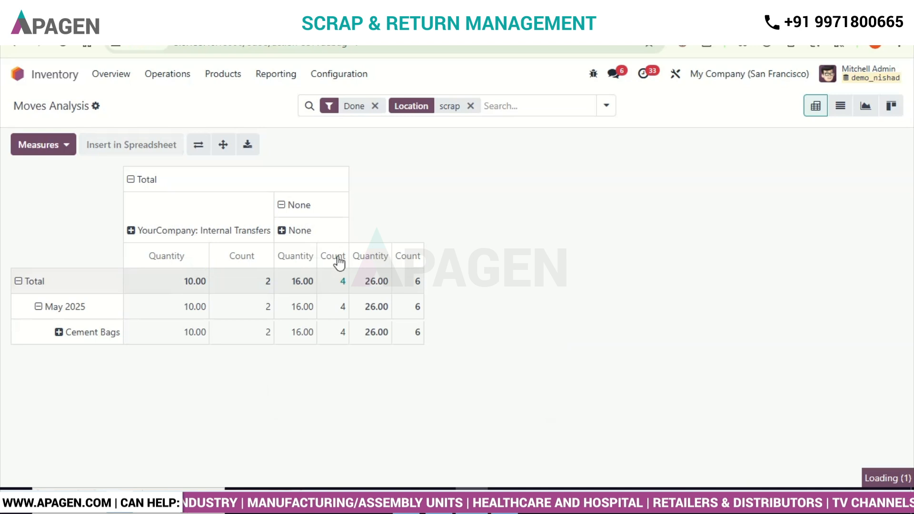
left_click(280, 234)
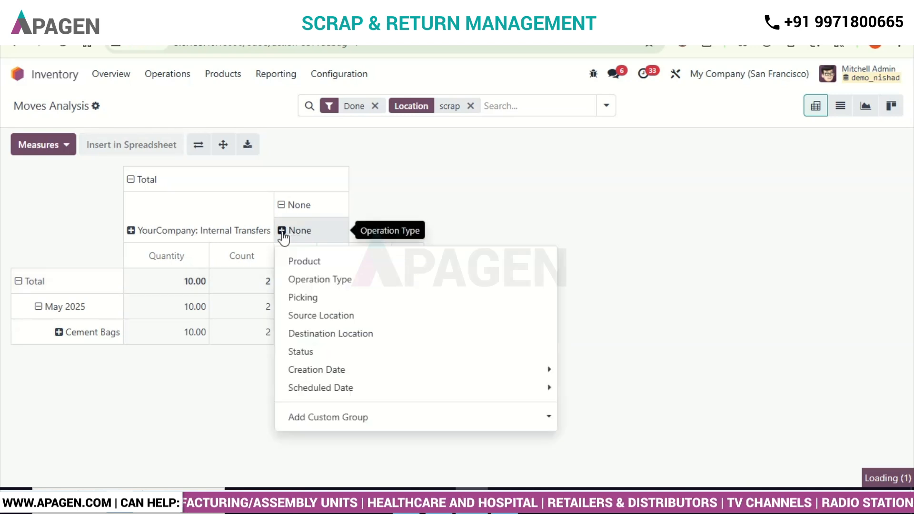
left_click(366, 335)
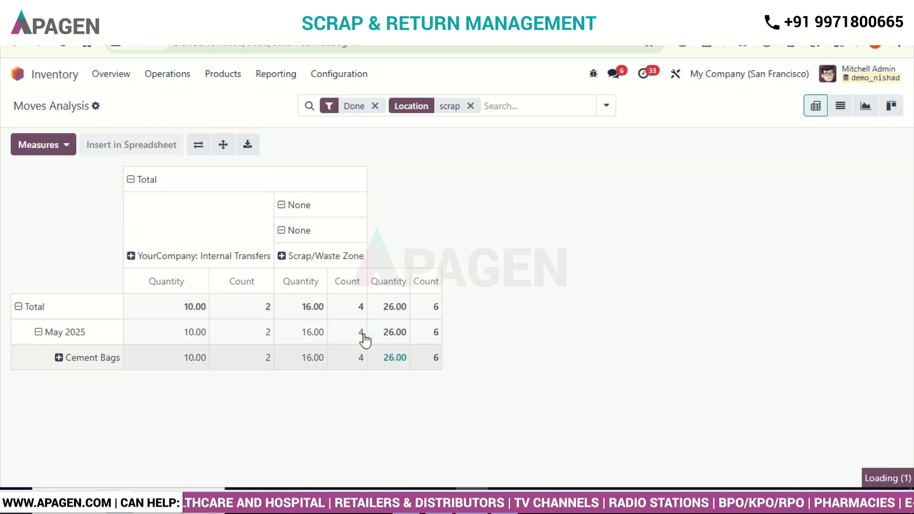
left_click(281, 259)
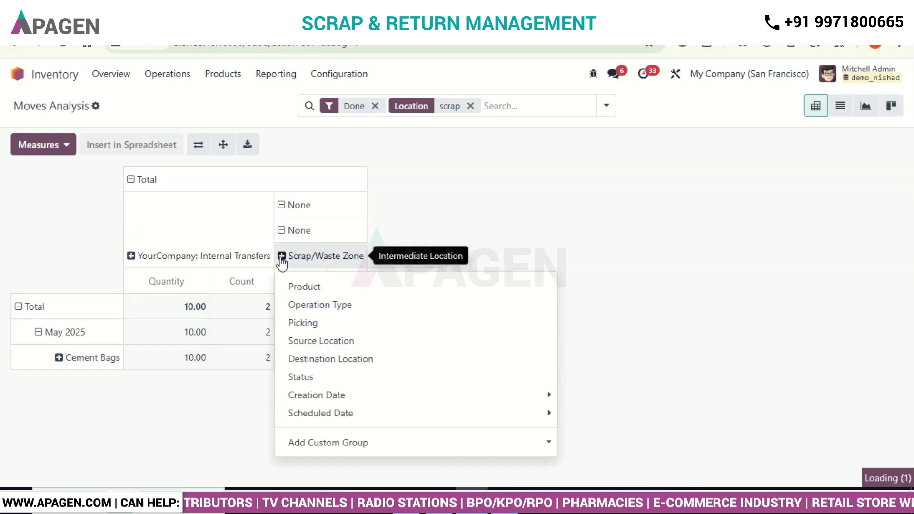
left_click(468, 237)
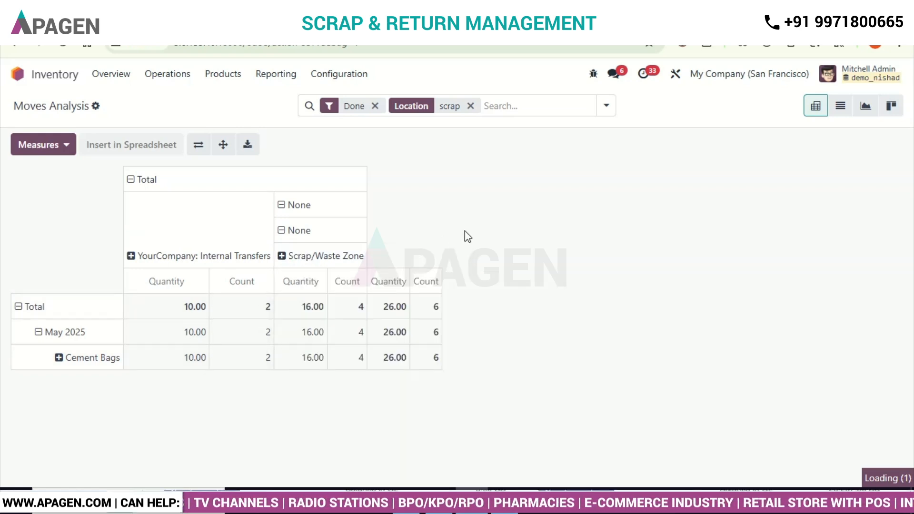
left_click(59, 358)
left_click(214, 426)
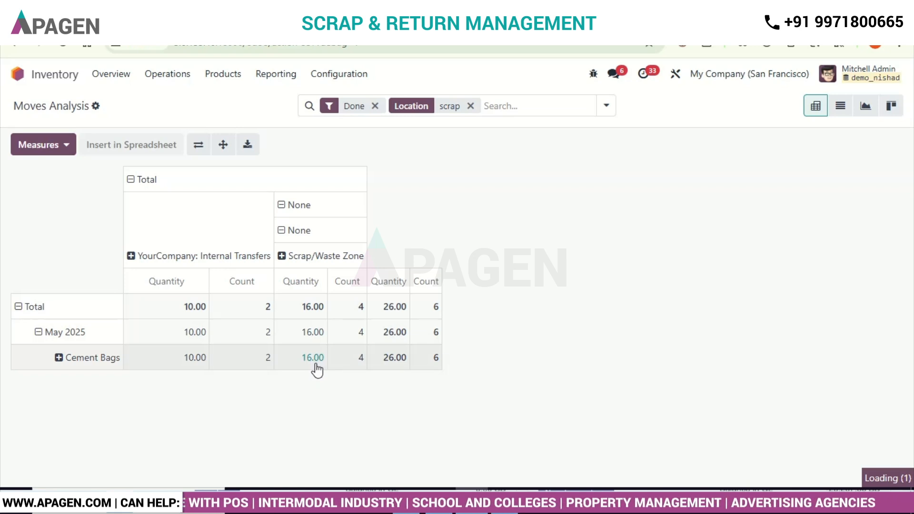
Step: Collapse the May 2025 row's product breakdown and regroup the row by Source Location
left_click(77, 341)
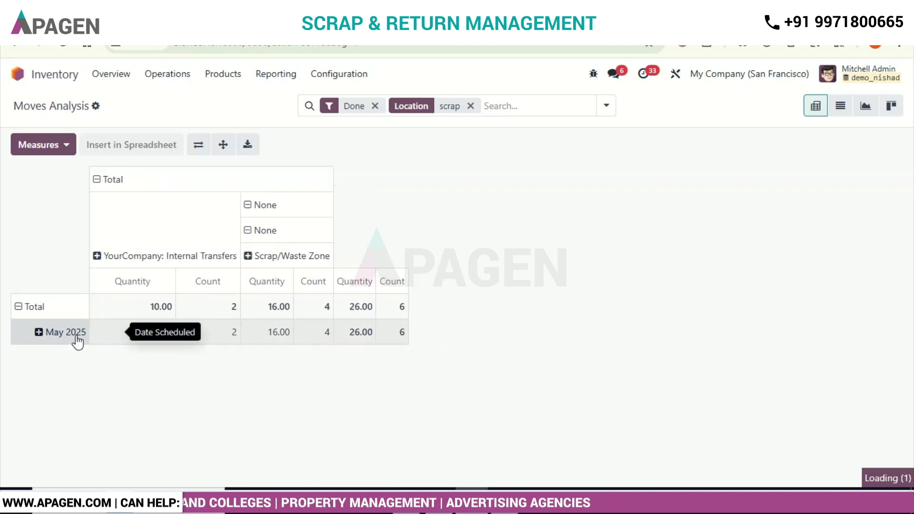
left_click(77, 342)
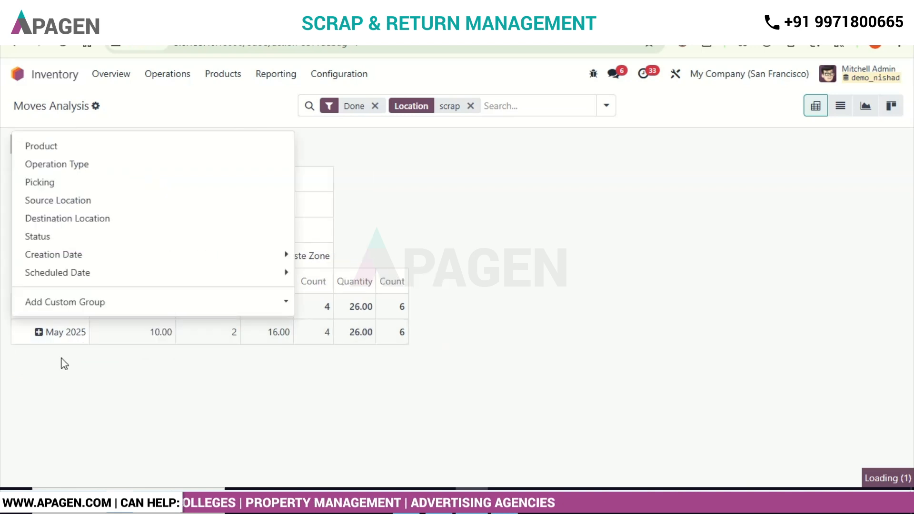
left_click(76, 204)
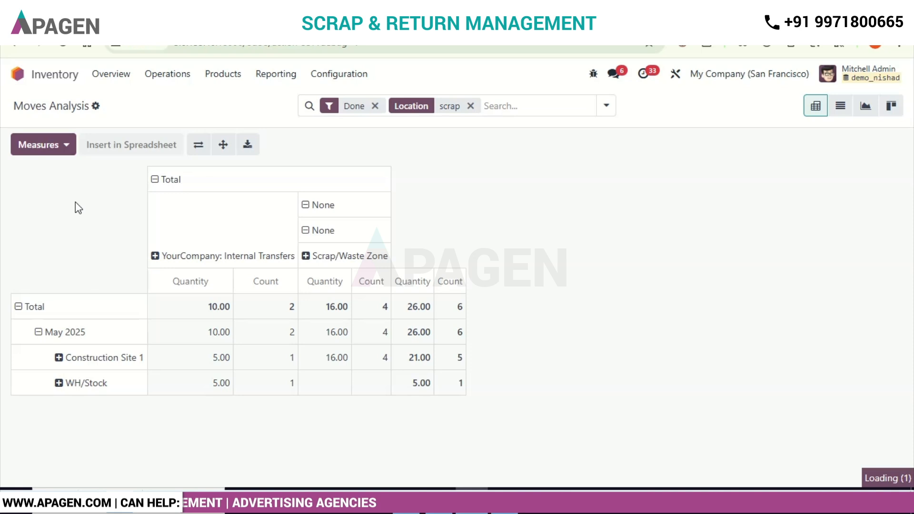
left_click(60, 360)
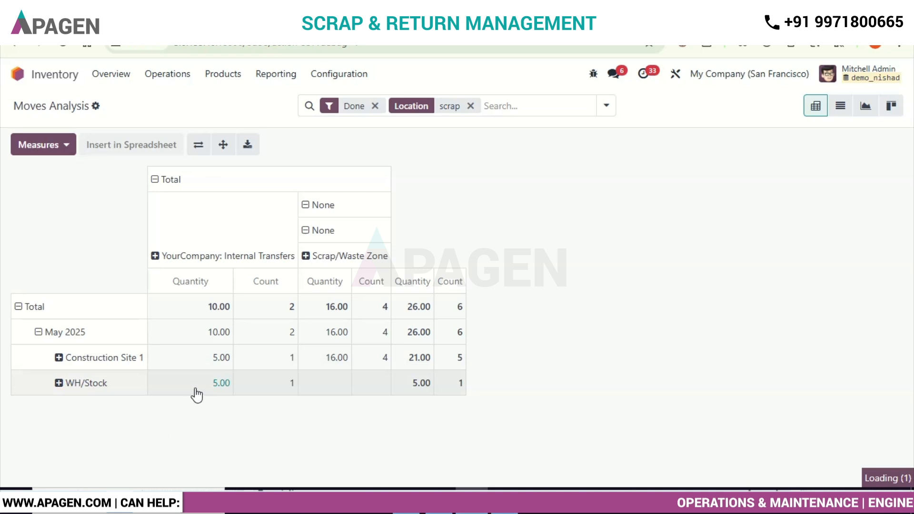